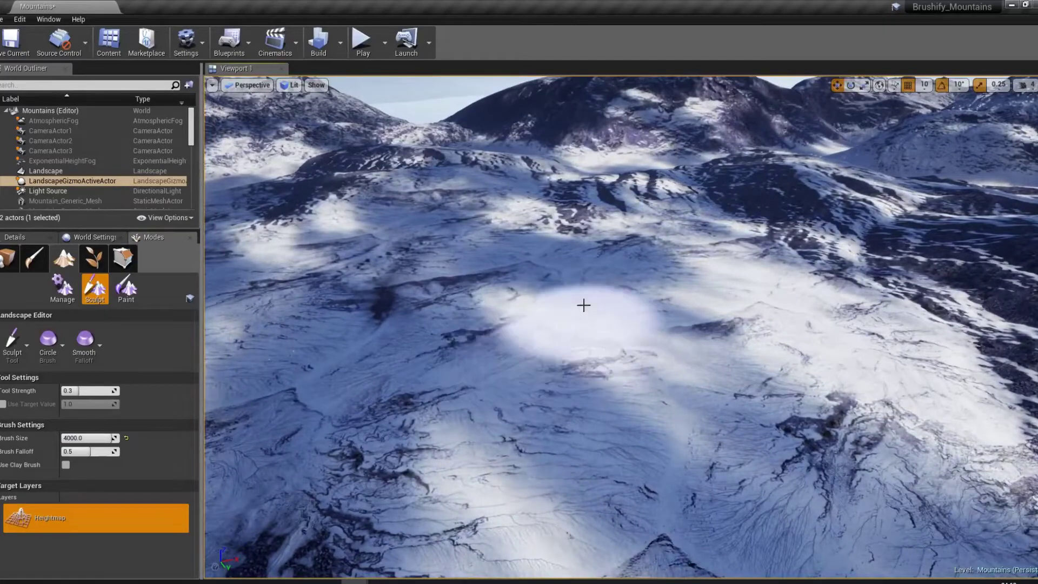
# - Switch the sculpt brush to Alpha using the Brushify_Mountains texture
pyautogui.click(84, 345)
pyautogui.click(49, 345)
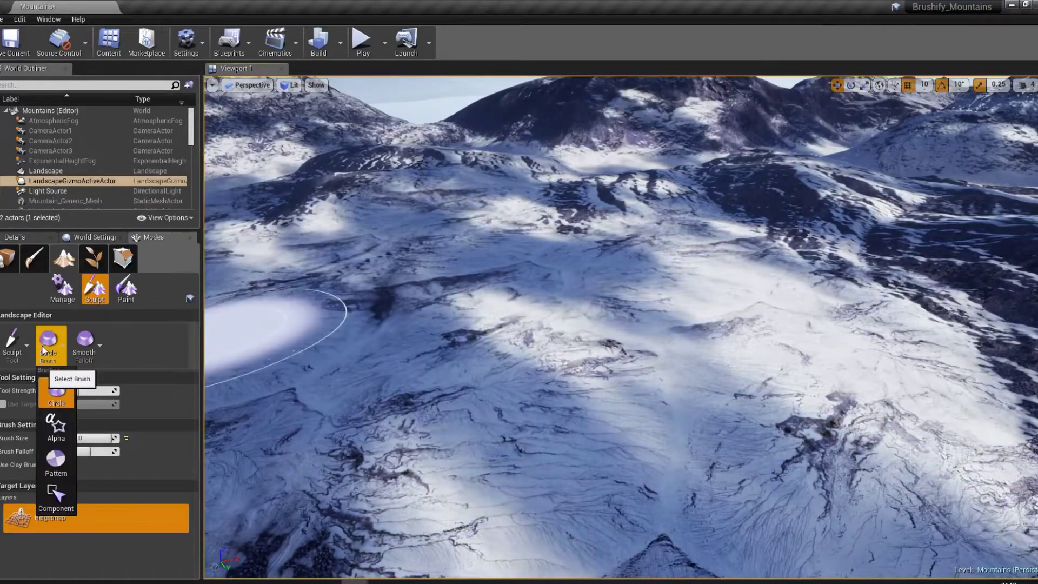
pyautogui.click(58, 421)
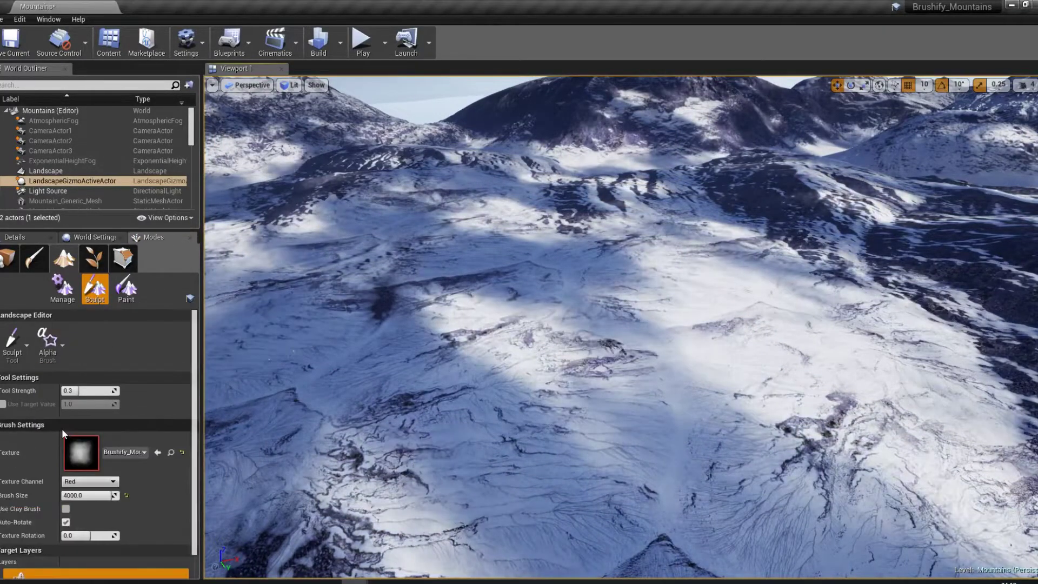
pyautogui.click(125, 453)
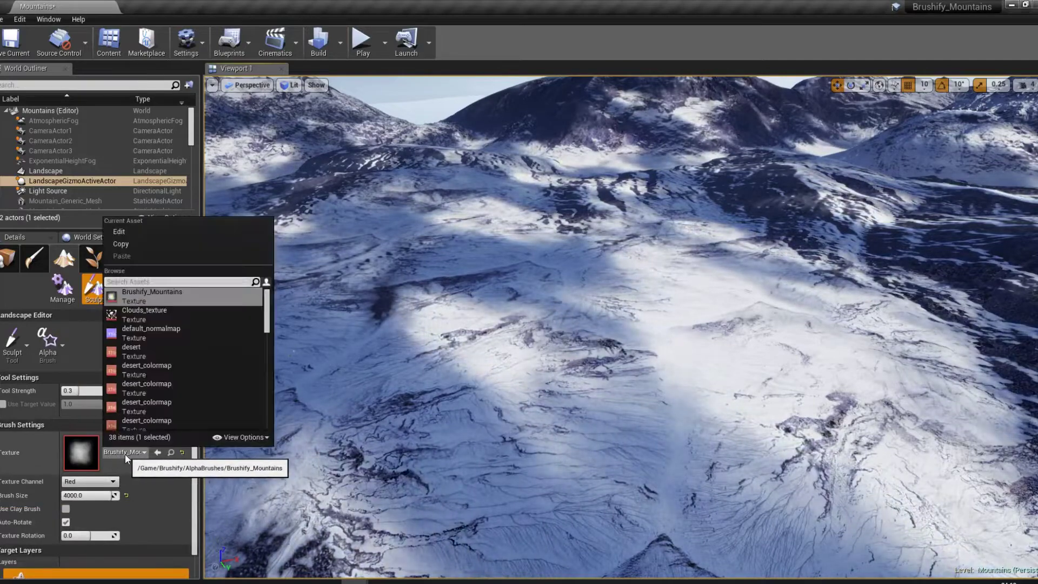
pyautogui.click(152, 293)
# - Set the alpha's Texture Channel to Blue after briefly trying Green
pyautogui.click(92, 482)
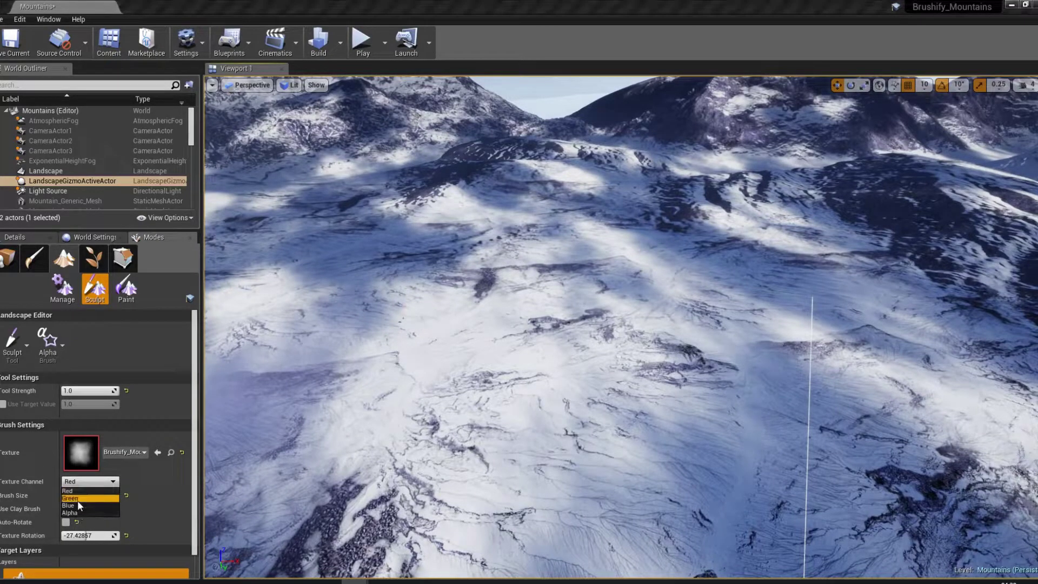
pyautogui.click(77, 501)
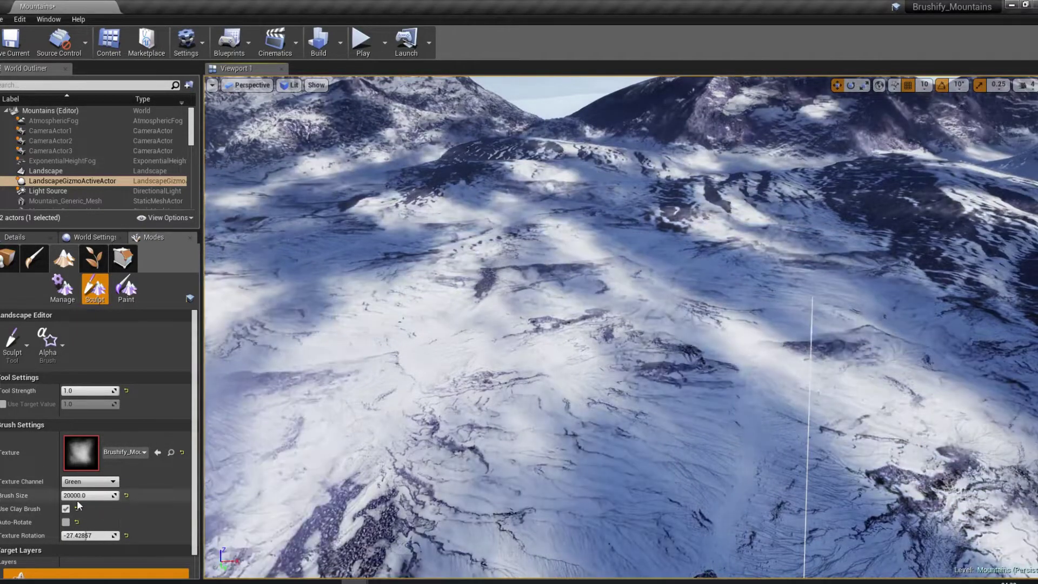
pyautogui.click(84, 486)
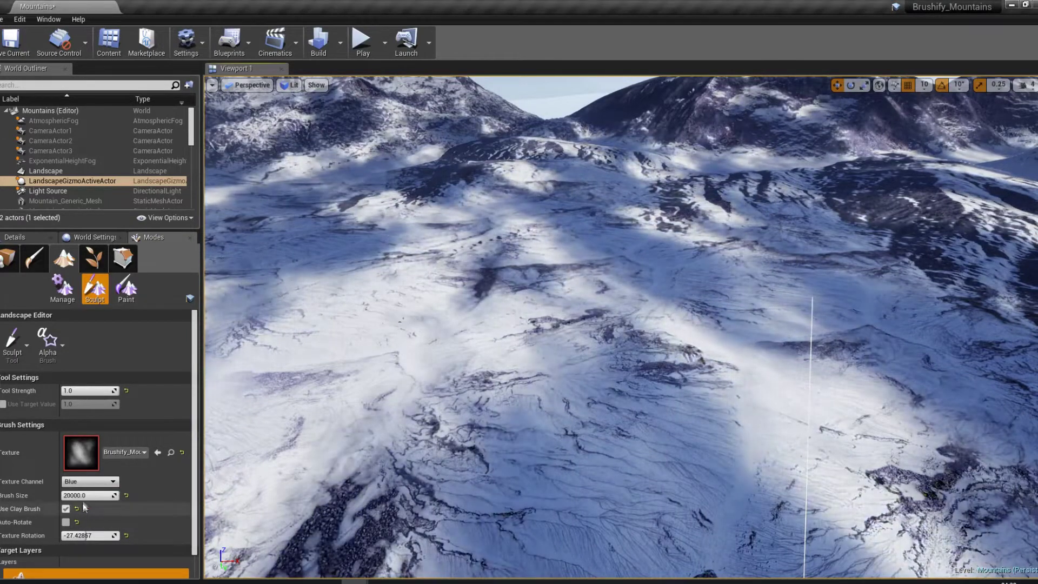
pyautogui.click(82, 505)
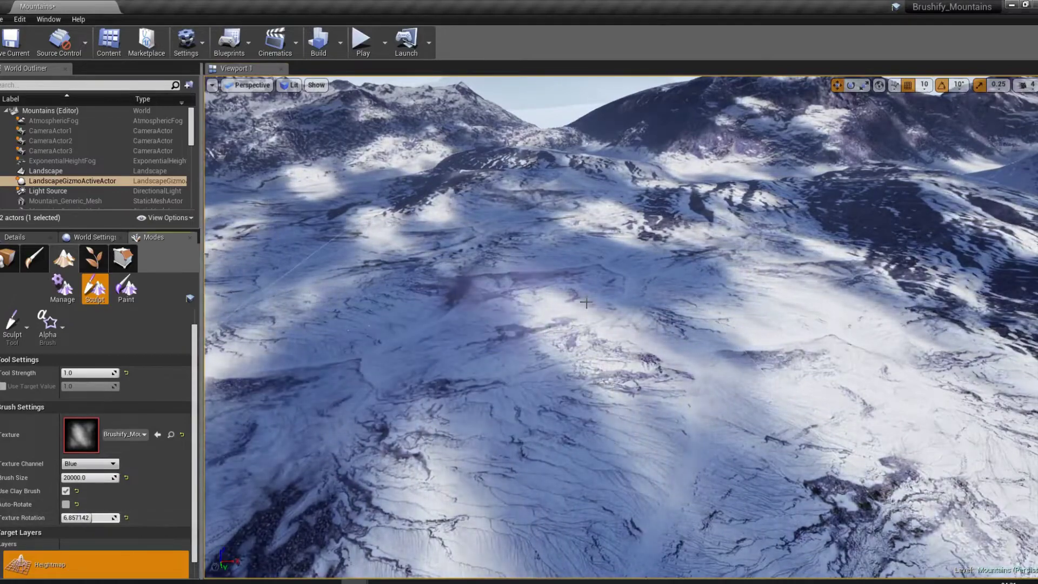
# - Raise mountain terrain near the landscape centre, then undo a bad stroke
pyautogui.moveTo(486, 365); pyautogui.dragTo(585, 302)
pyautogui.moveTo(585, 303)
pyautogui.mouseDown(button='right')
pyautogui.moveTo(617, 325)
pyautogui.moveTo(646, 325)
pyautogui.mouseUp(button='right')
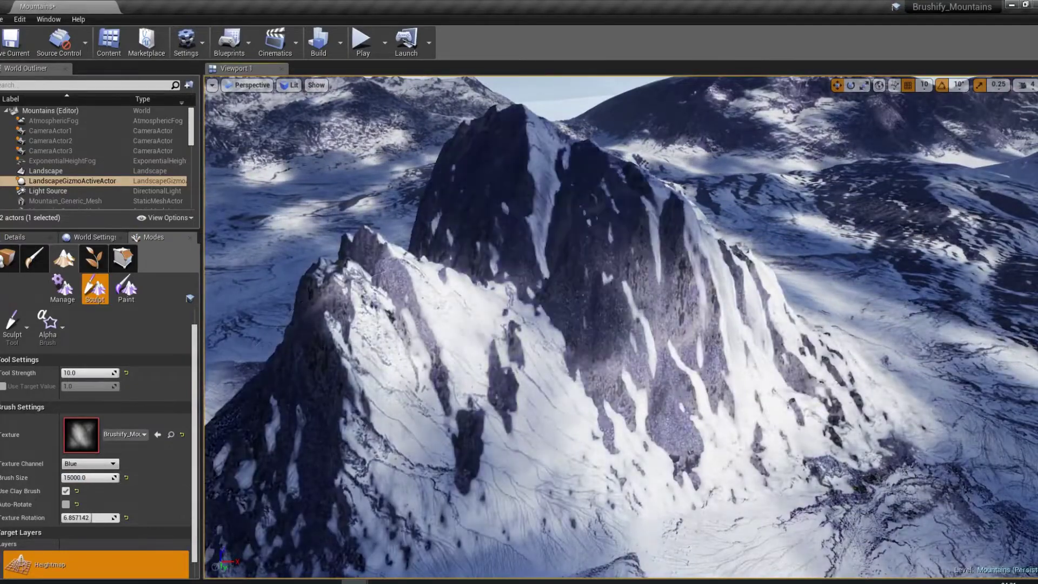
pyautogui.moveTo(616, 324); pyautogui.dragTo(617, 267, button='right')
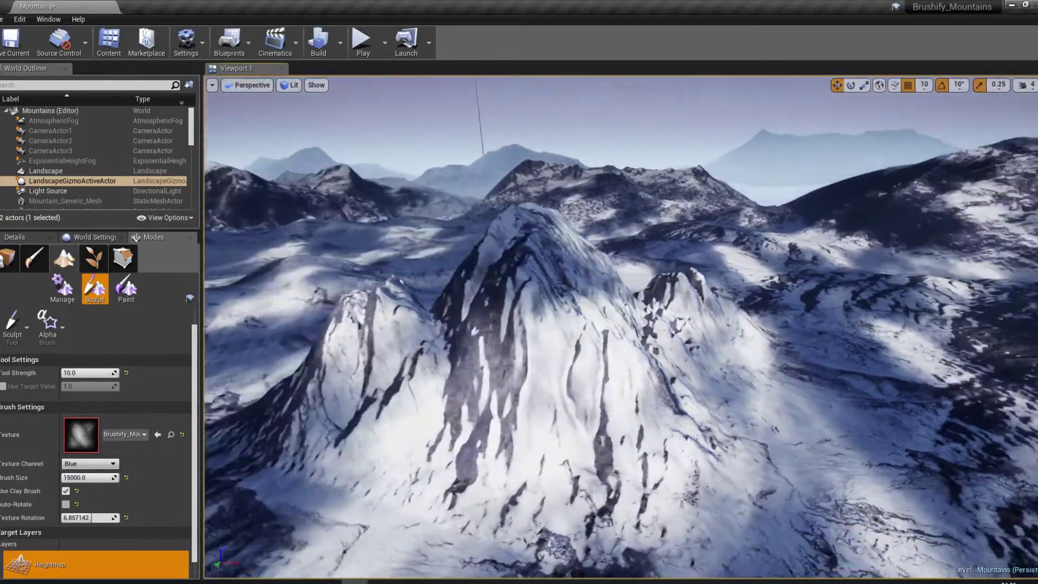
pyautogui.hotkey('ctrl', 'z')
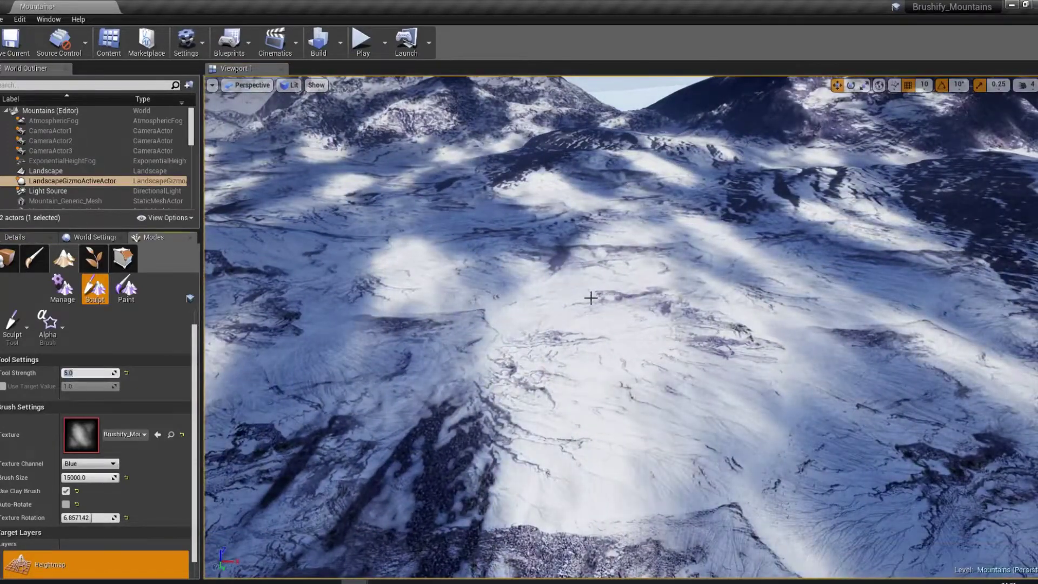
# - Inspect the peak and spline ramp from all sides, then start a play session
pyautogui.moveTo(616, 325); pyautogui.dragTo(487, 308, button='right')
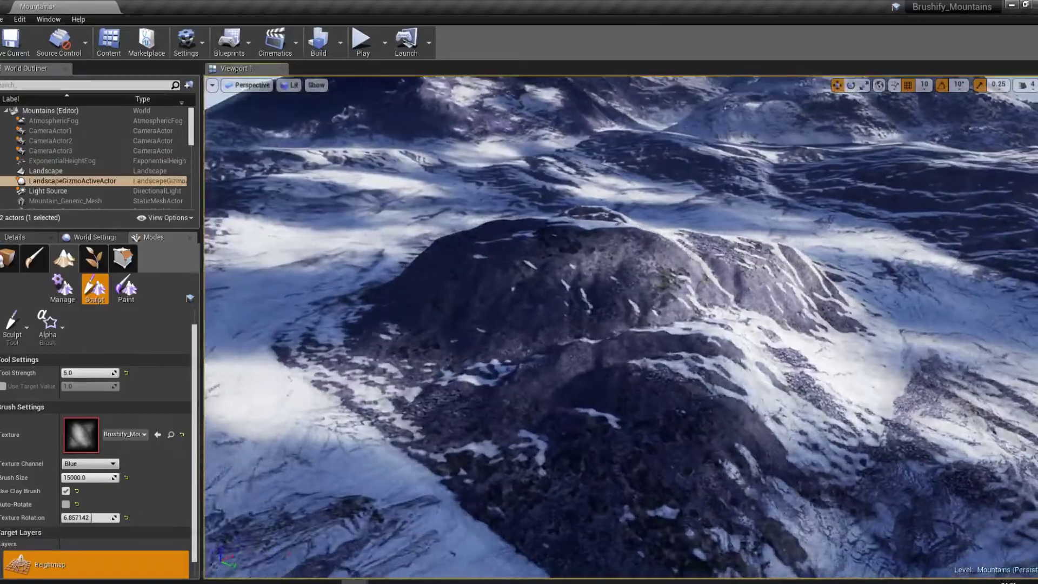
pyautogui.moveTo(616, 325); pyautogui.dragTo(486, 308, button='right')
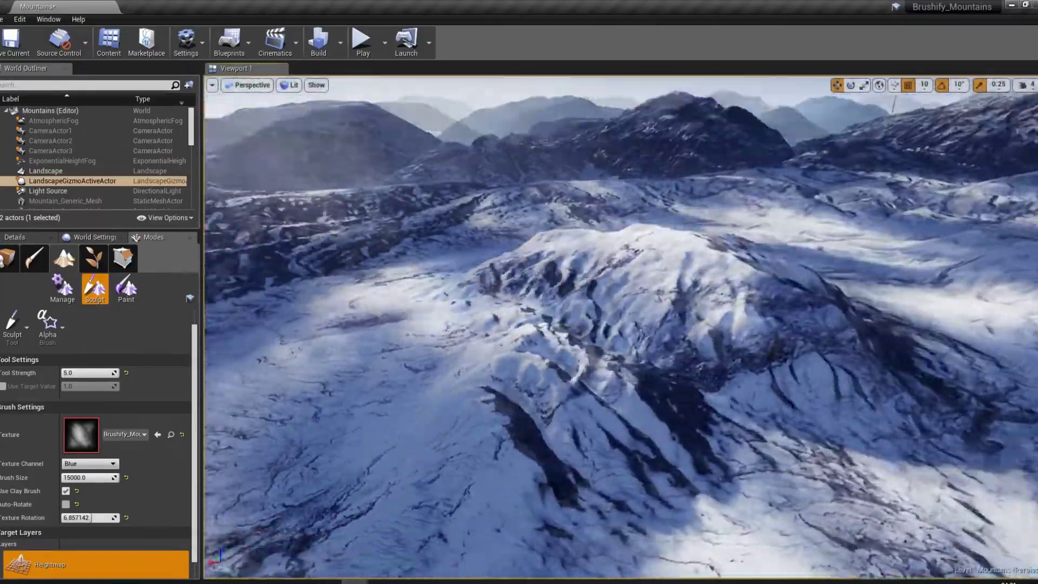
pyautogui.moveTo(616, 325); pyautogui.dragTo(486, 308, button='right')
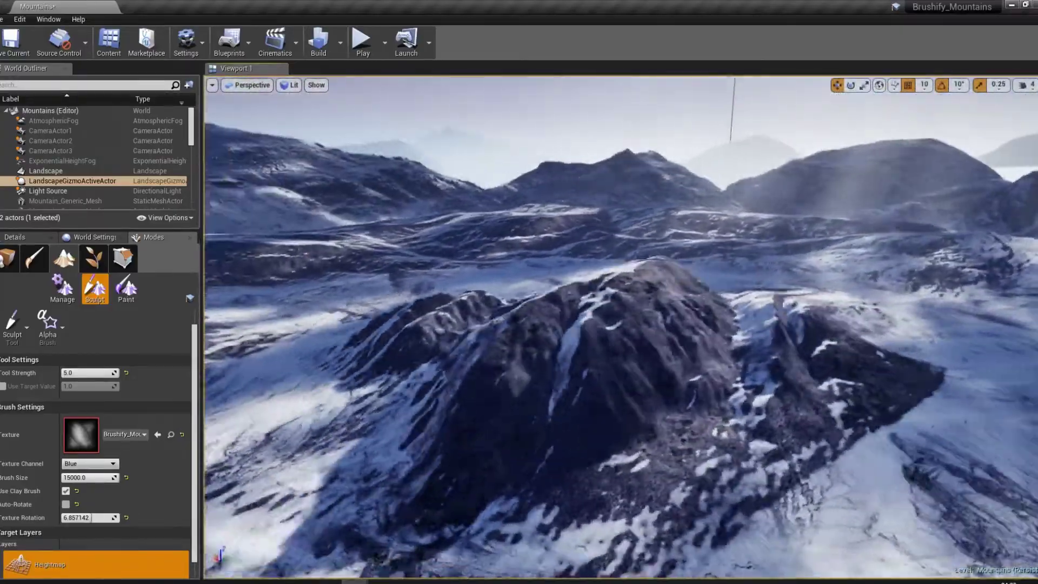
pyautogui.moveTo(617, 325); pyautogui.dragTo(487, 308, button='right')
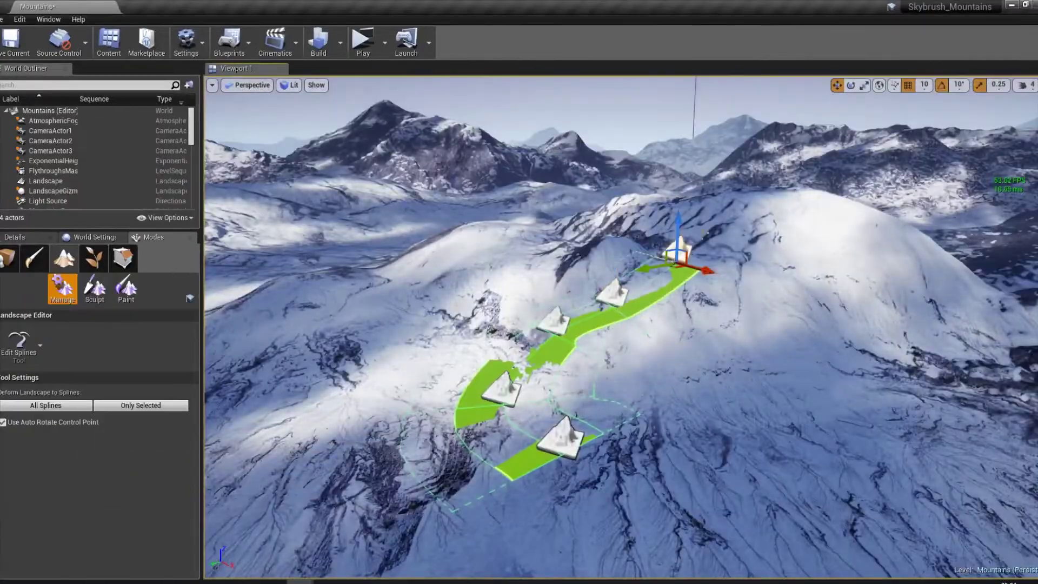
pyautogui.moveTo(626, 300); pyautogui.dragTo(626, 300, button='right')
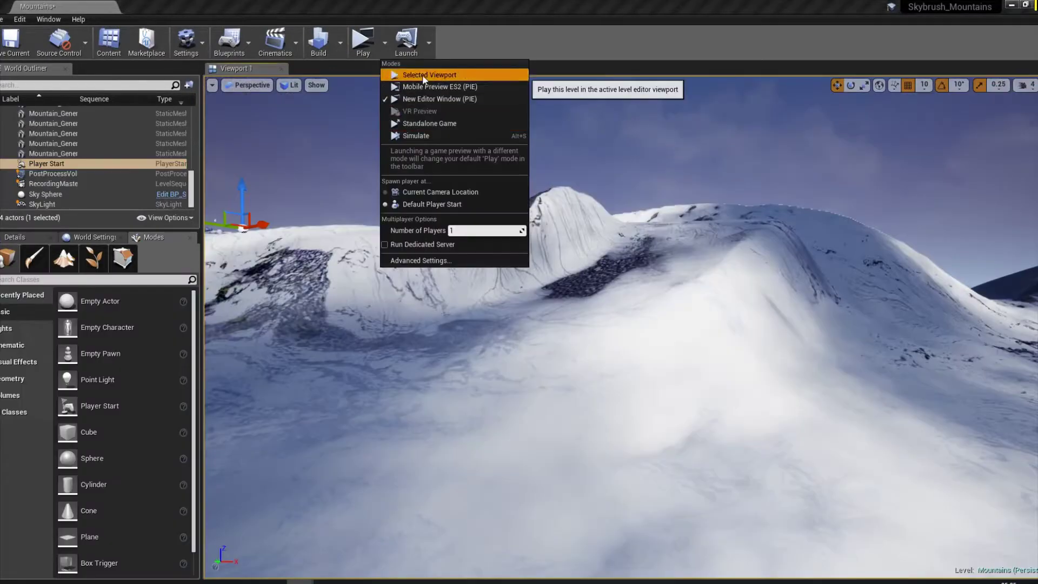
pyautogui.click(422, 81)
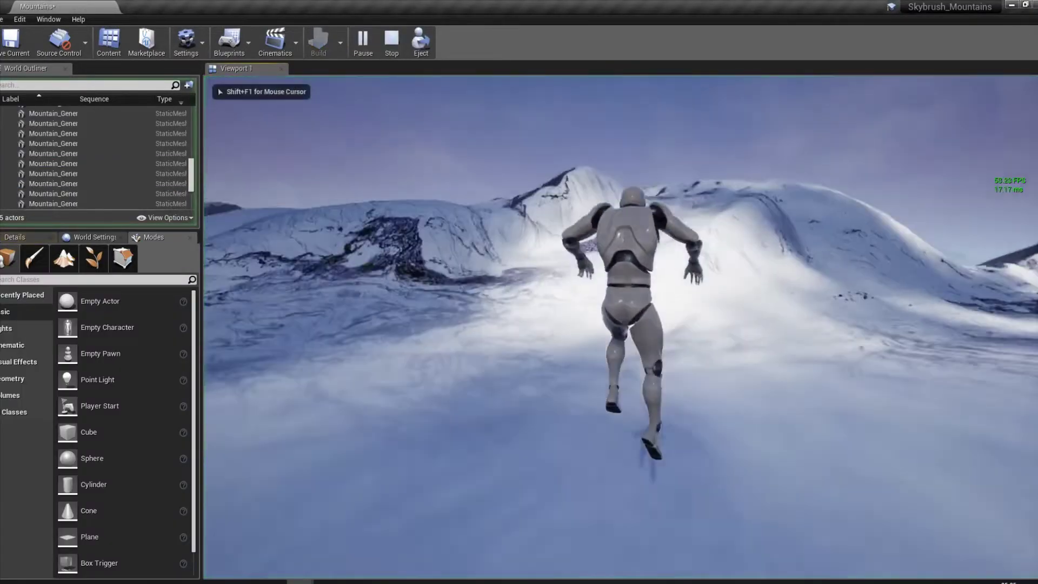
# - Run the mannequin forward across the snowfield and up the snowy slope
pyautogui.press('w')
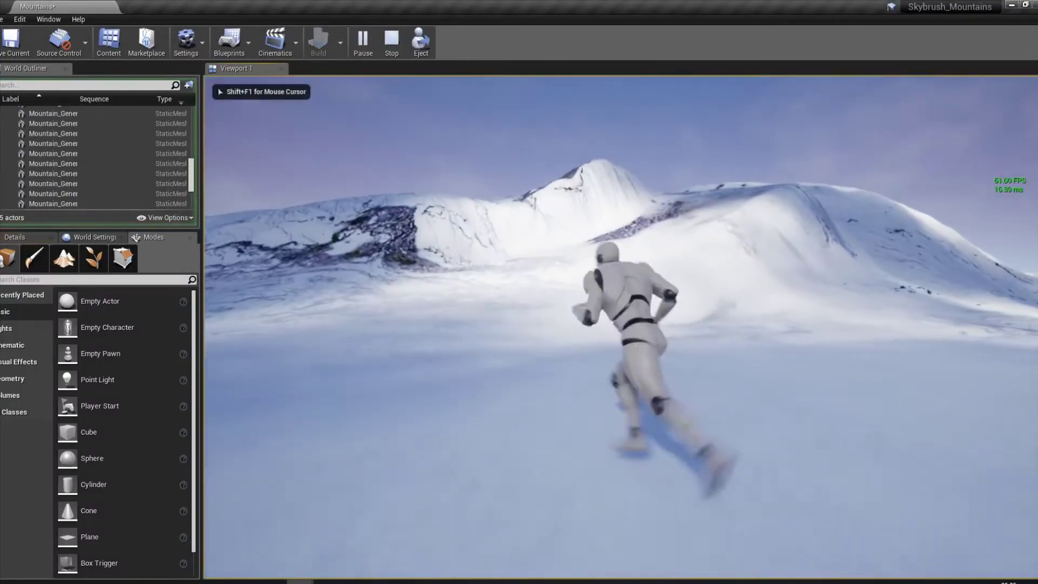
pyautogui.press('w')
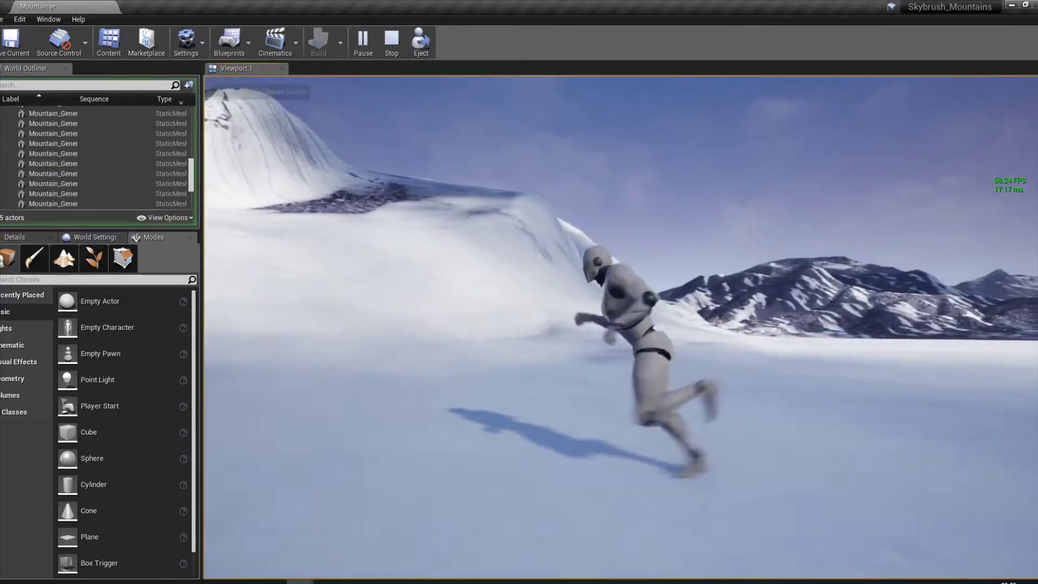
pyautogui.press('w')
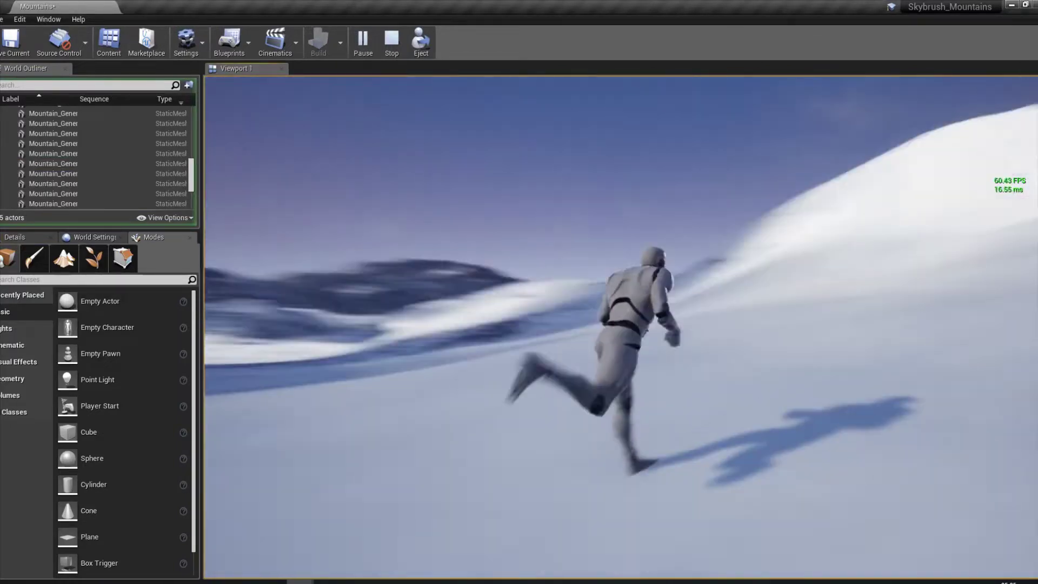
pyautogui.press('w')
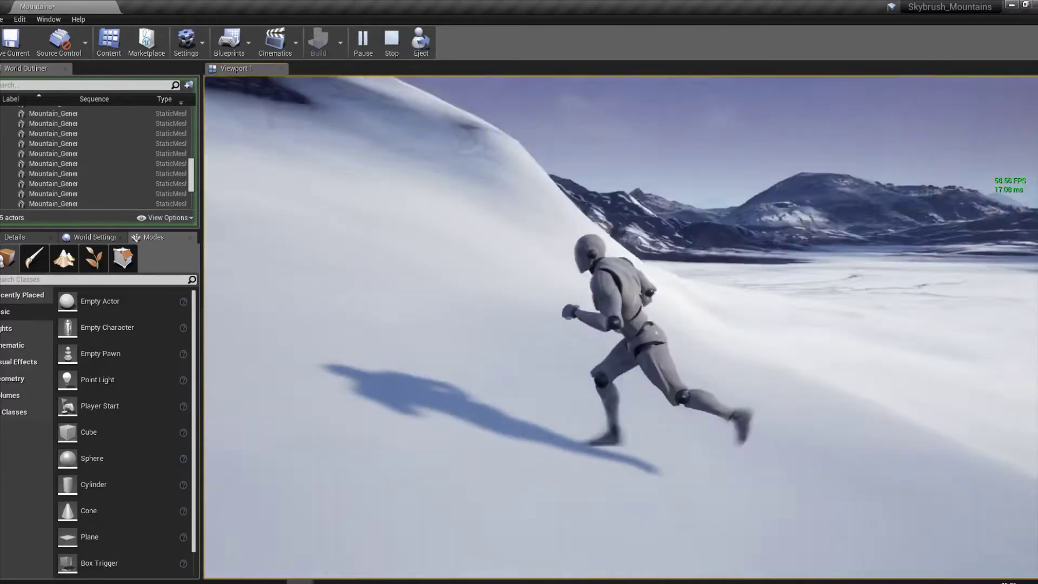
pyautogui.press('w')
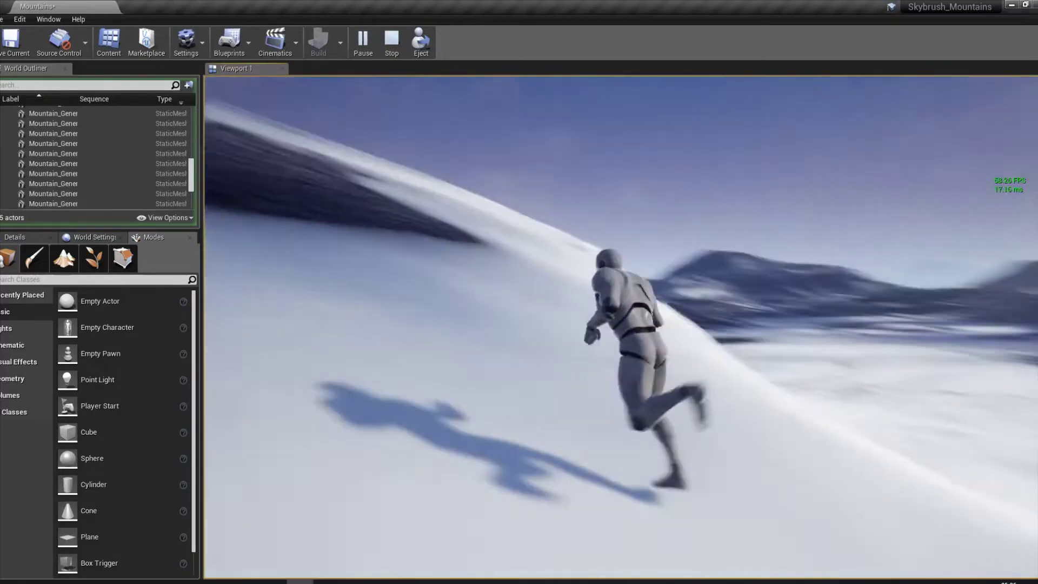
pyautogui.press('w')
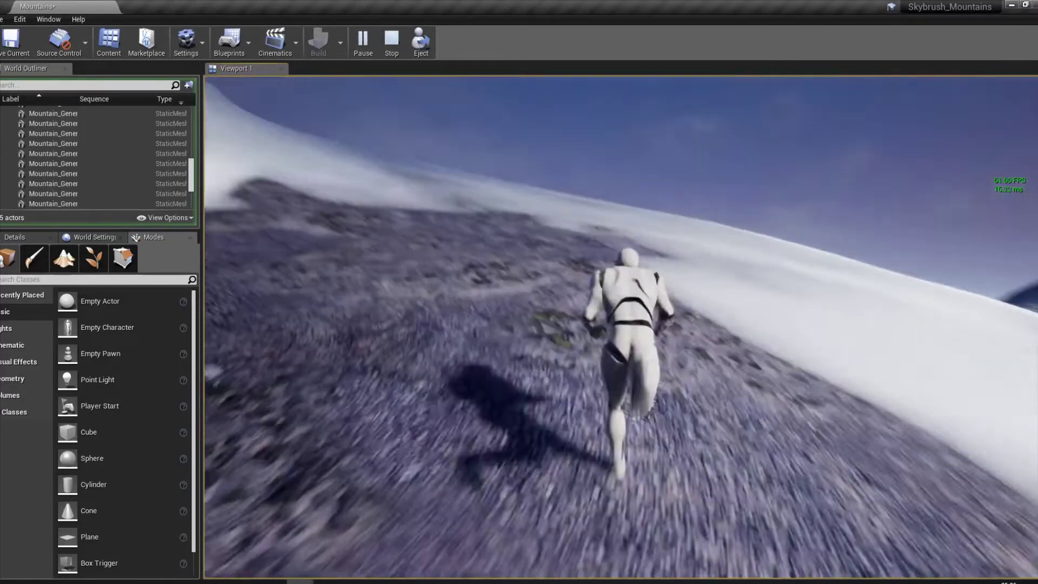
# - Run along the hillside toward the horizon mountains, then end the play session with Esc
pyautogui.press('w')
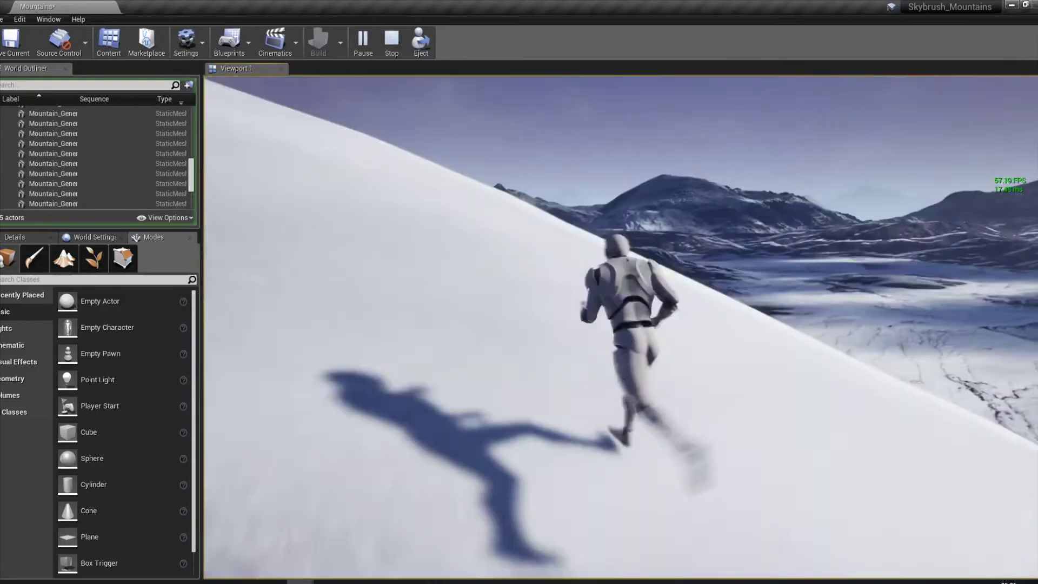
pyautogui.press('w')
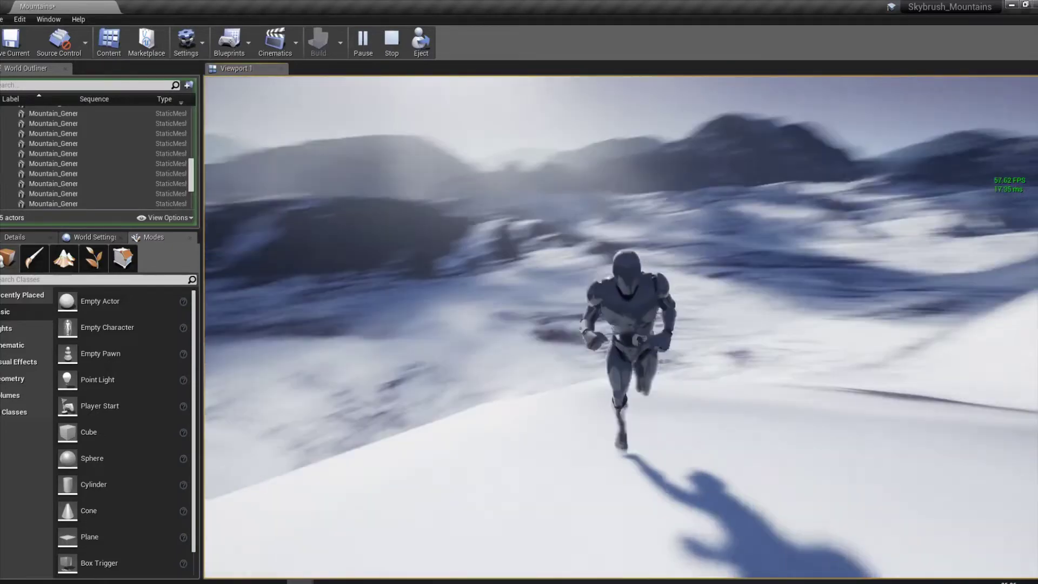
pyautogui.press('w')
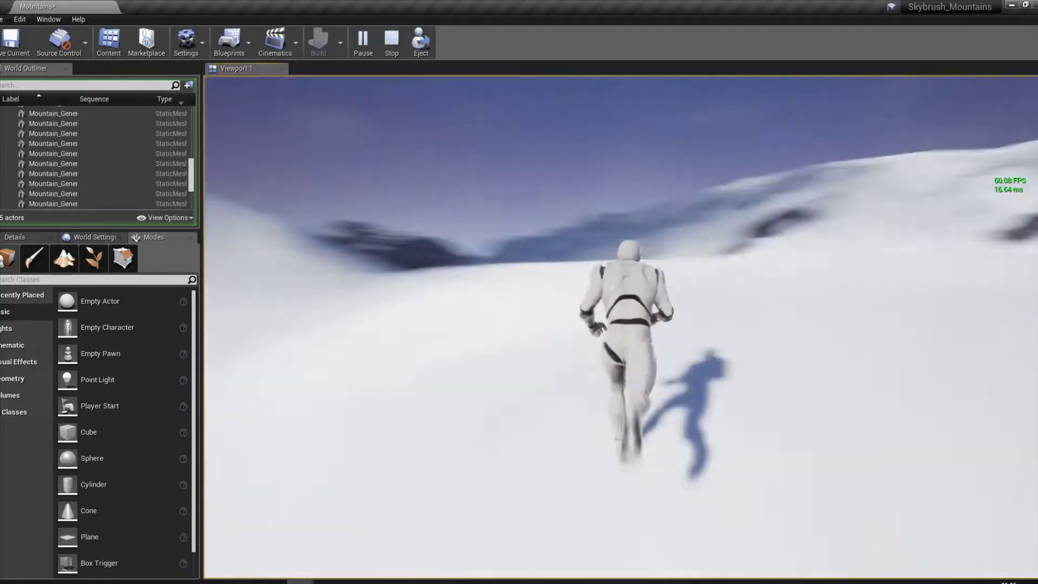
pyautogui.press('w')
pyautogui.press('w')
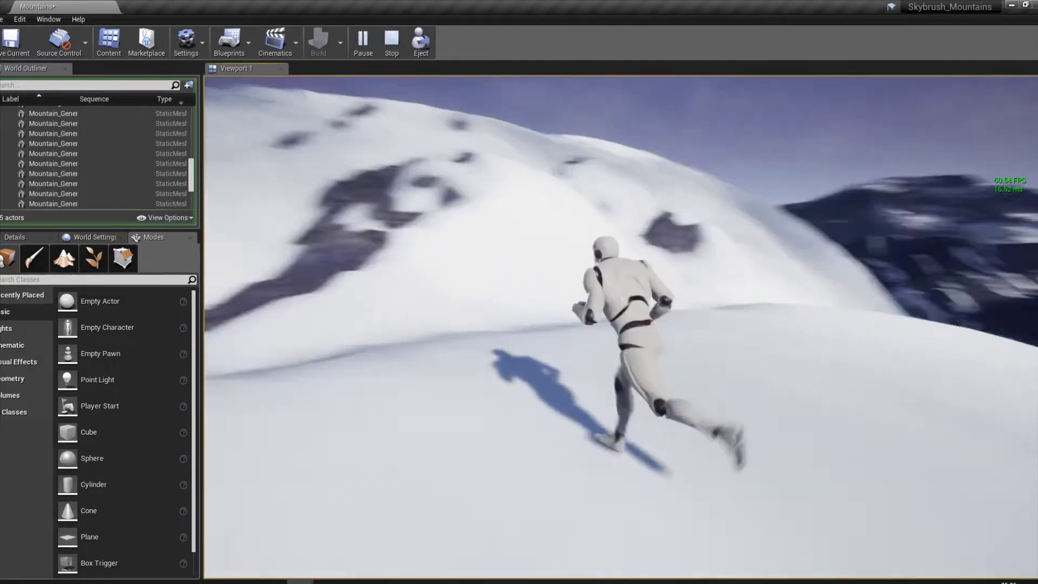
pyautogui.press('w')
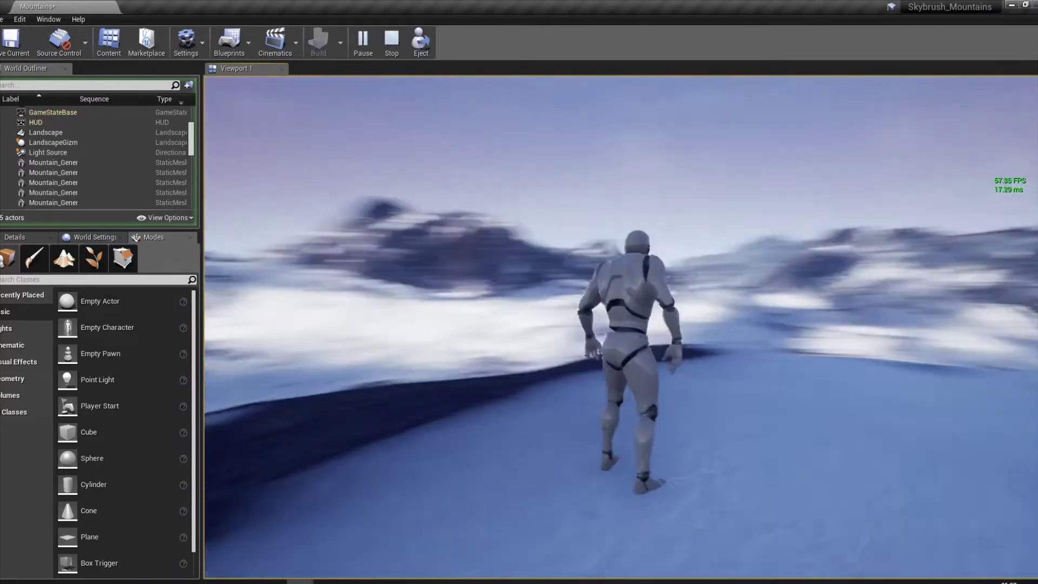
pyautogui.press('Escape')
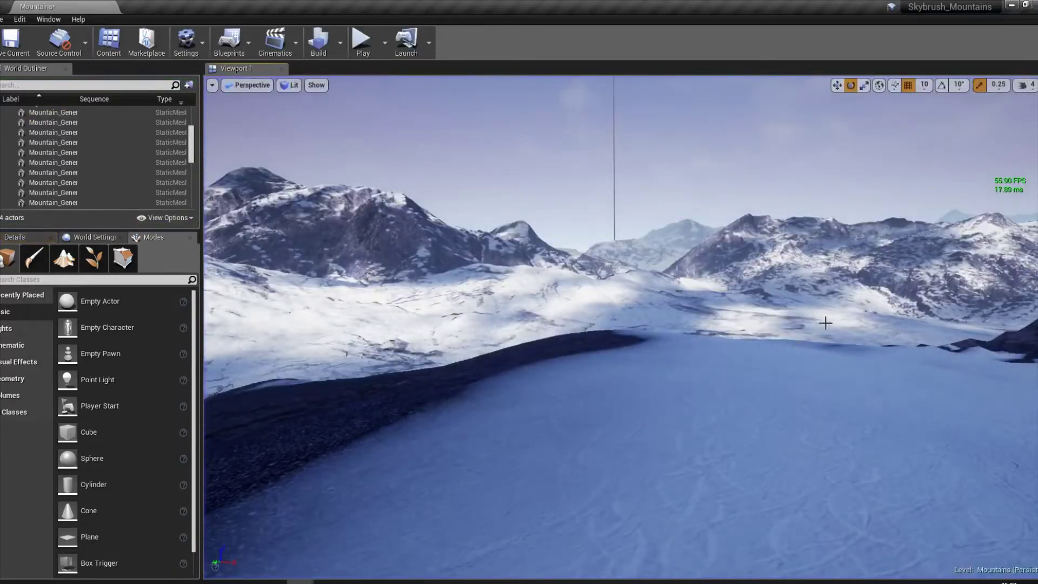
# - Select a background Mountain_Generic mesh and rotate it roughly 30 then 15 degrees
pyautogui.moveTo(824, 323); pyautogui.dragTo(730, 325, button='right')
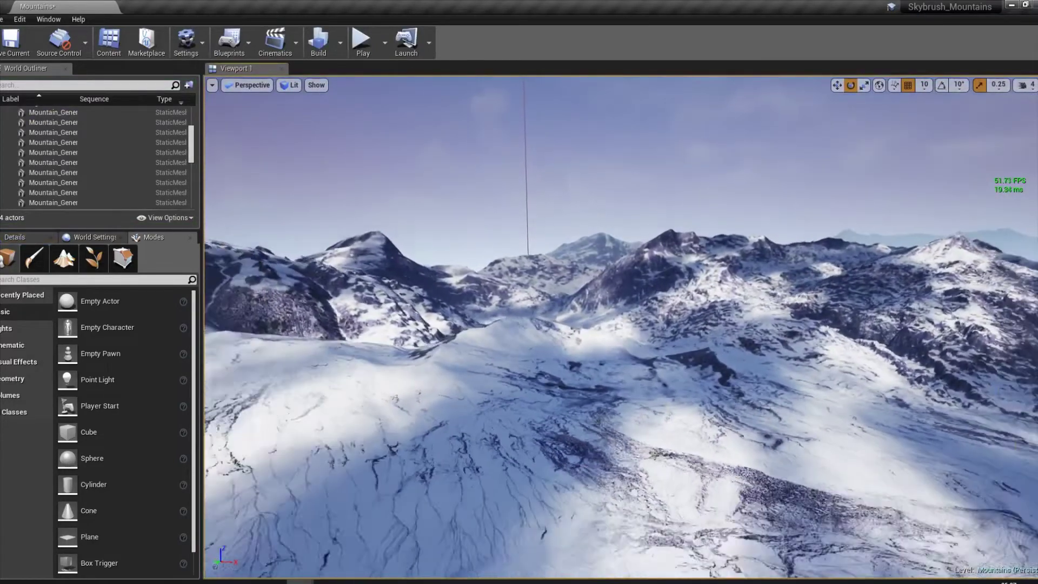
pyautogui.click(893, 308)
pyautogui.moveTo(811, 365); pyautogui.dragTo(689, 365, button='right')
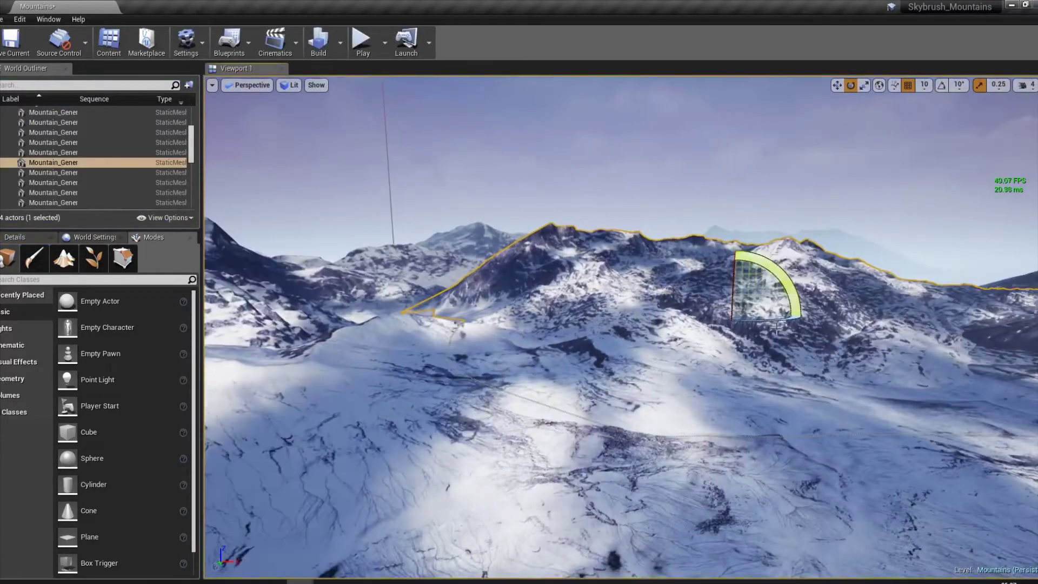
pyautogui.moveTo(767, 321); pyautogui.dragTo(731, 320)
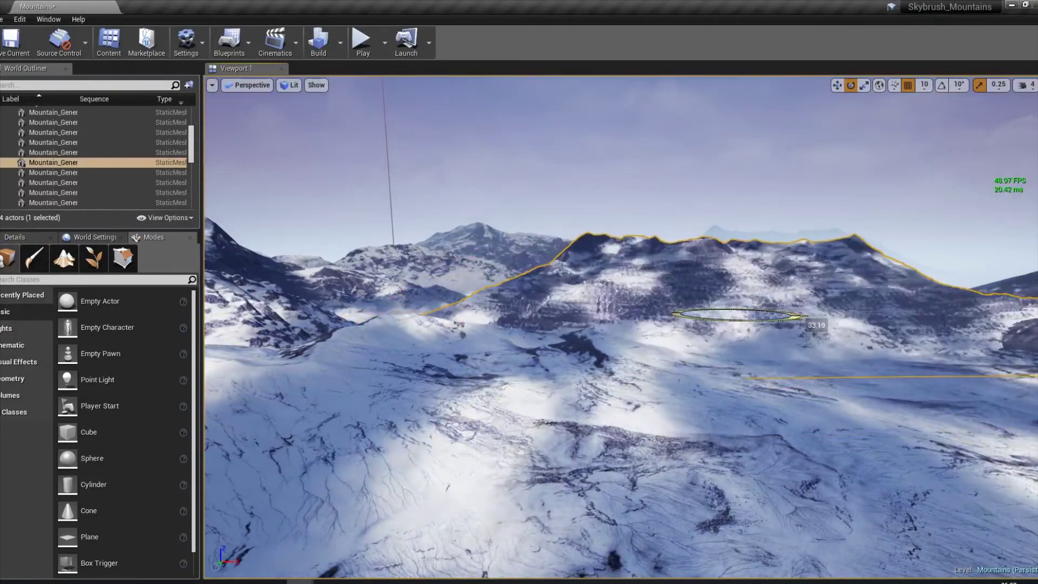
pyautogui.moveTo(762, 279)
pyautogui.mouseDown()
pyautogui.moveTo(806, 323)
pyautogui.moveTo(758, 309)
pyautogui.mouseUp()
pyautogui.press('space')
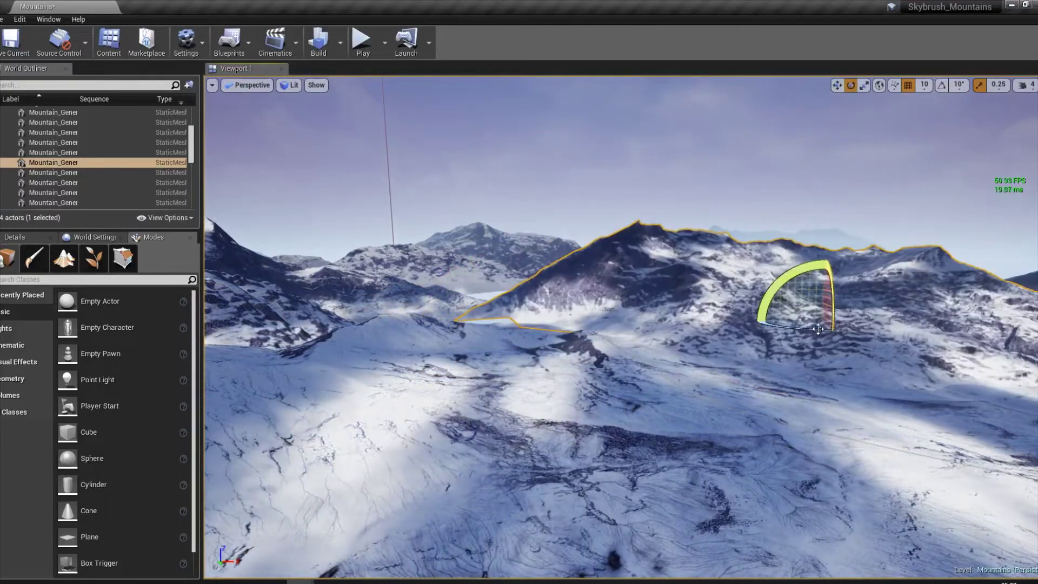
pyautogui.moveTo(892, 328); pyautogui.dragTo(628, 276)
# - Move the rotated mountain mesh left into its new spot among the distant peaks
pyautogui.moveTo(759, 304); pyautogui.dragTo(616, 286, button='right')
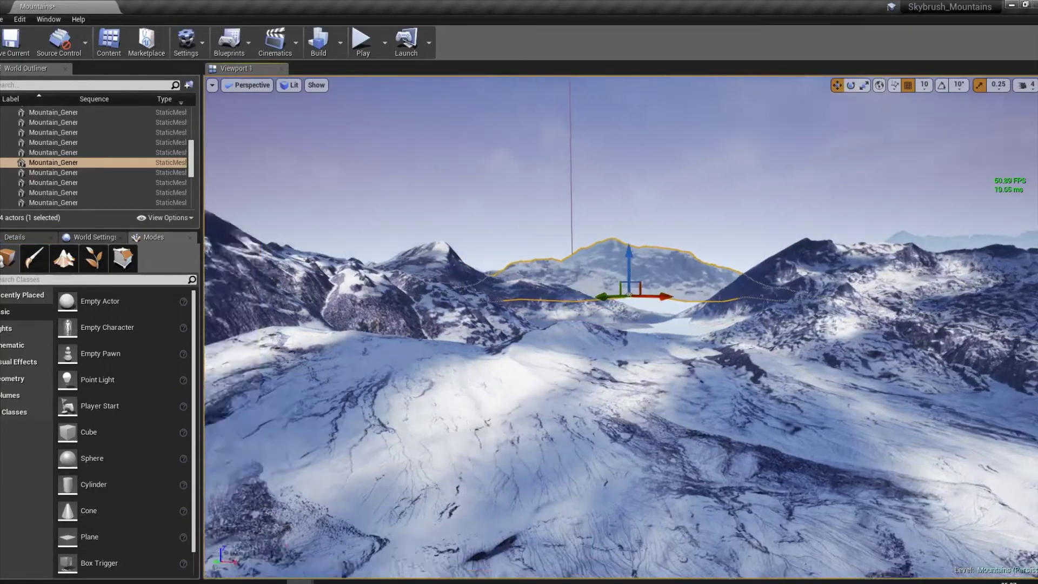
pyautogui.moveTo(609, 286); pyautogui.dragTo(389, 267, button='right')
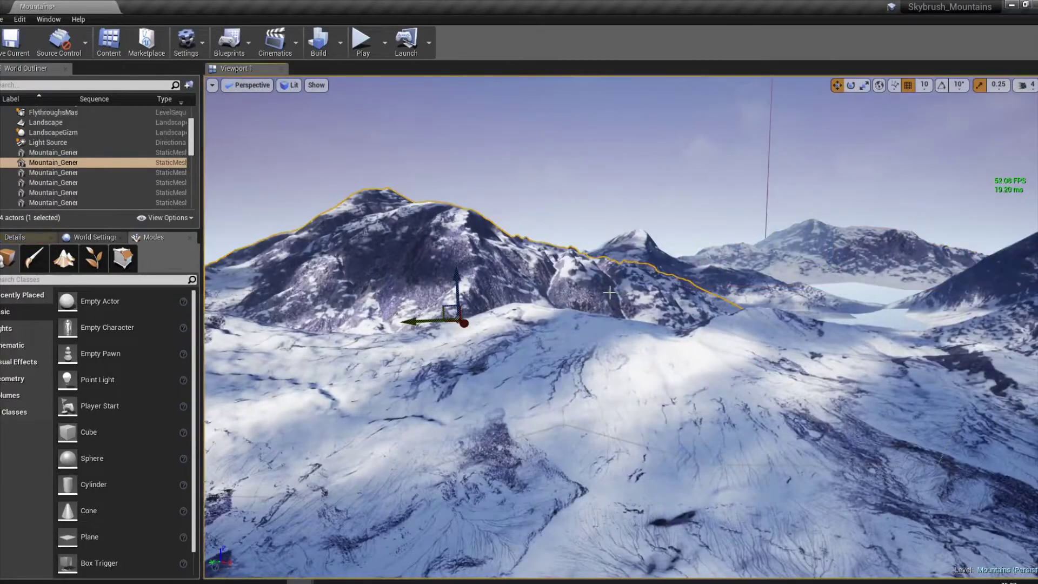
pyautogui.moveTo(439, 321); pyautogui.dragTo(299, 324)
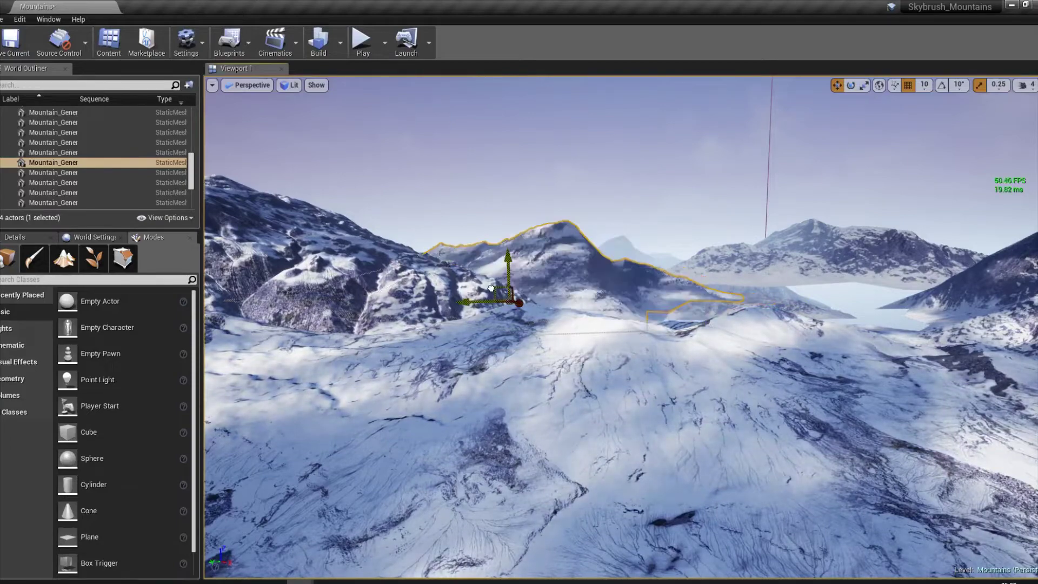
pyautogui.moveTo(648, 365); pyautogui.dragTo(527, 366, button='right')
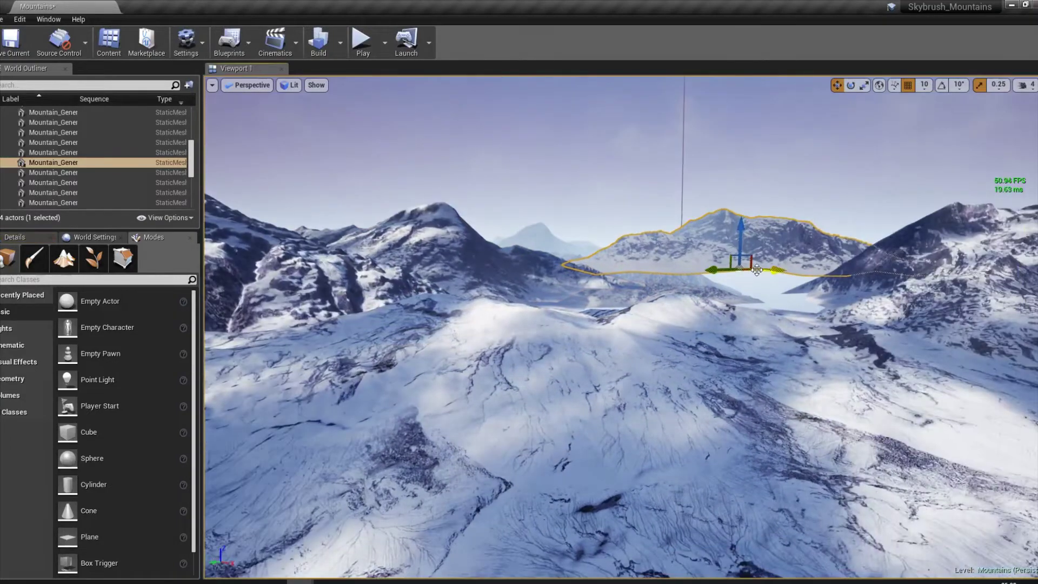
pyautogui.moveTo(754, 268)
pyautogui.mouseDown()
pyautogui.moveTo(786, 280)
pyautogui.moveTo(777, 266)
pyautogui.mouseUp()
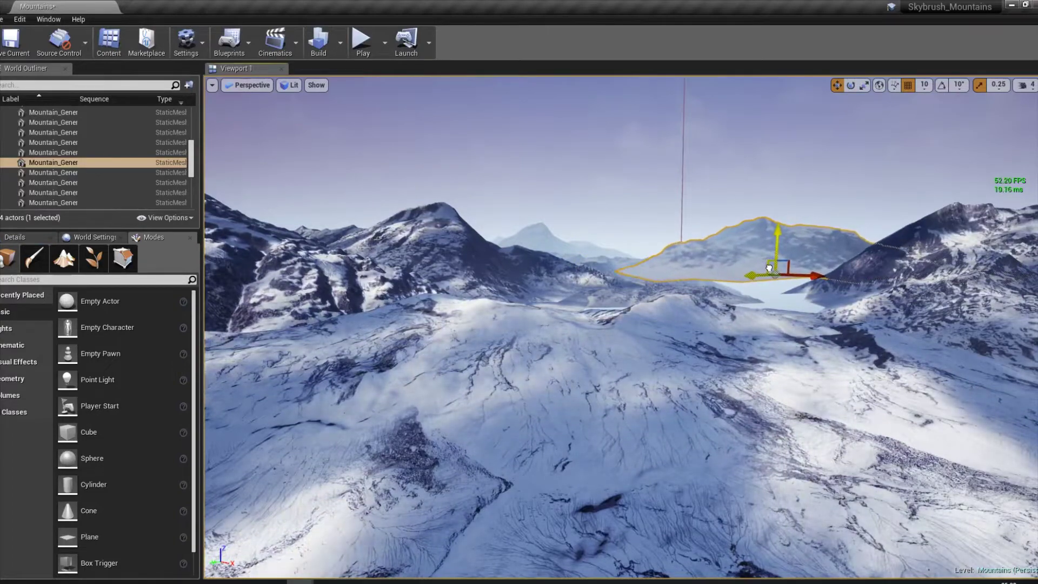
pyautogui.moveTo(649, 364); pyautogui.dragTo(487, 365, button='right')
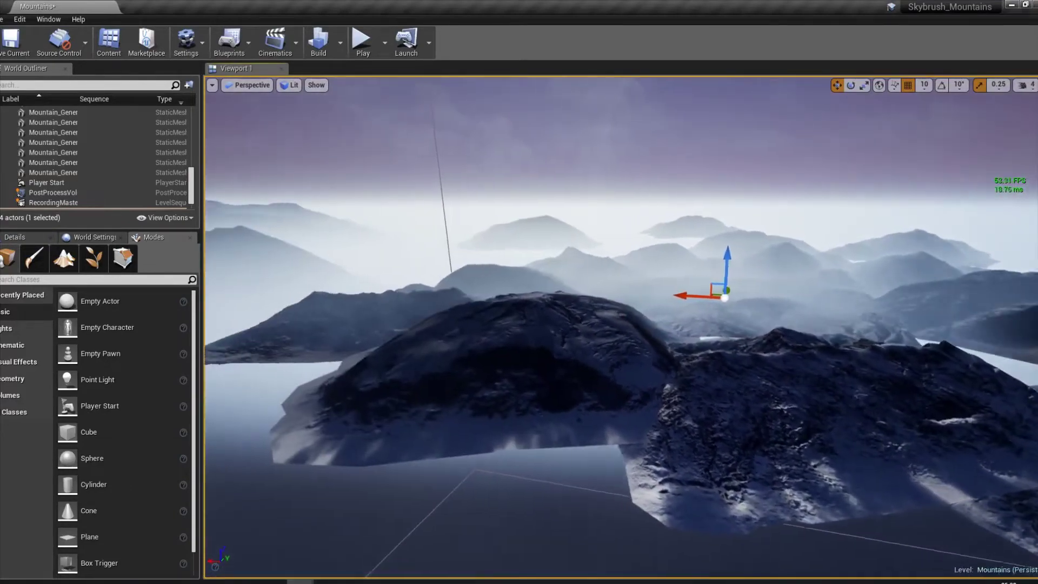
pyautogui.moveTo(650, 284); pyautogui.dragTo(341, 292, button='right')
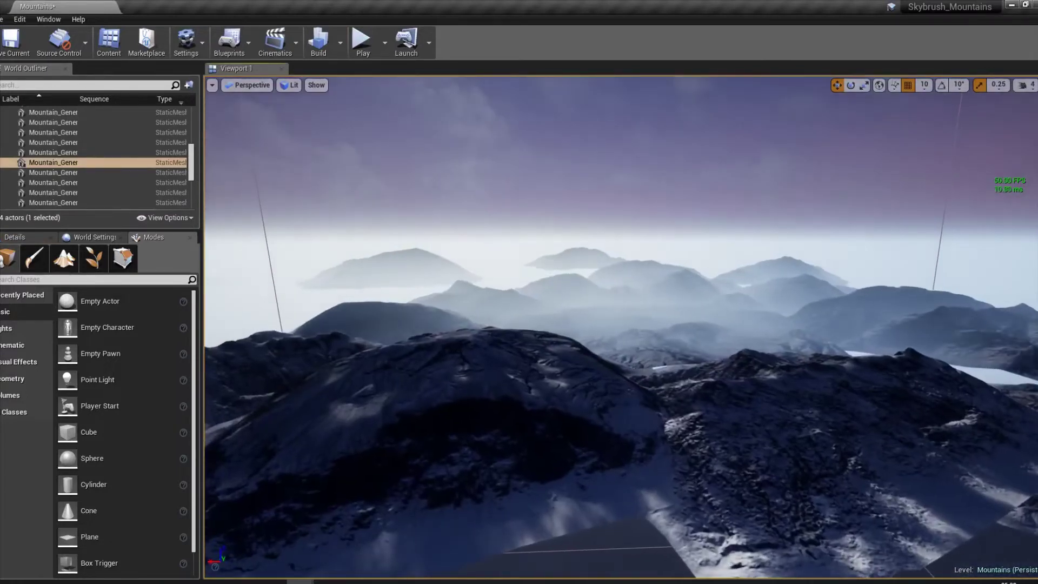
pyautogui.moveTo(583, 226); pyautogui.dragTo(487, 325, button='right')
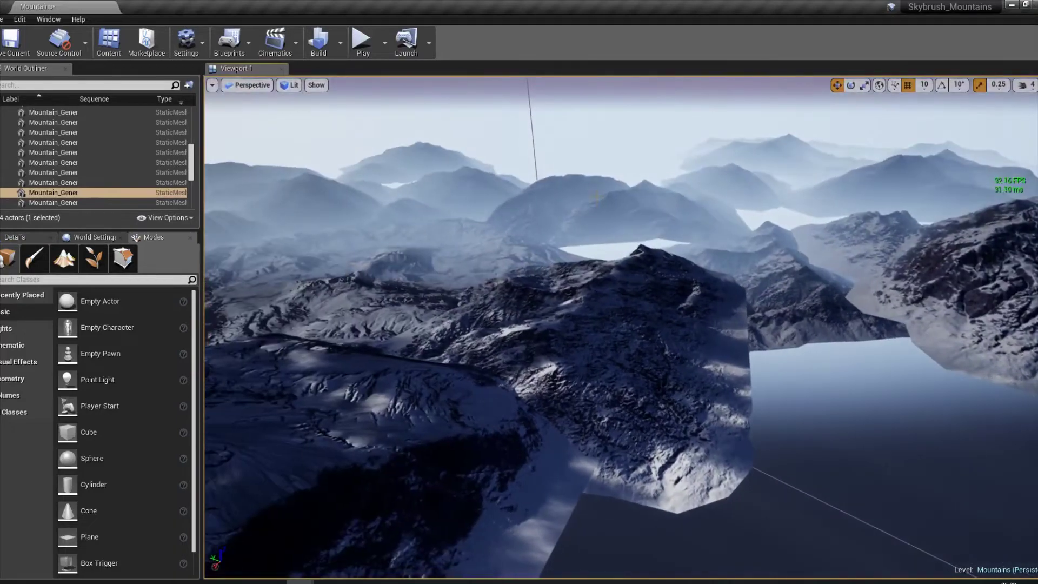
pyautogui.click(602, 205)
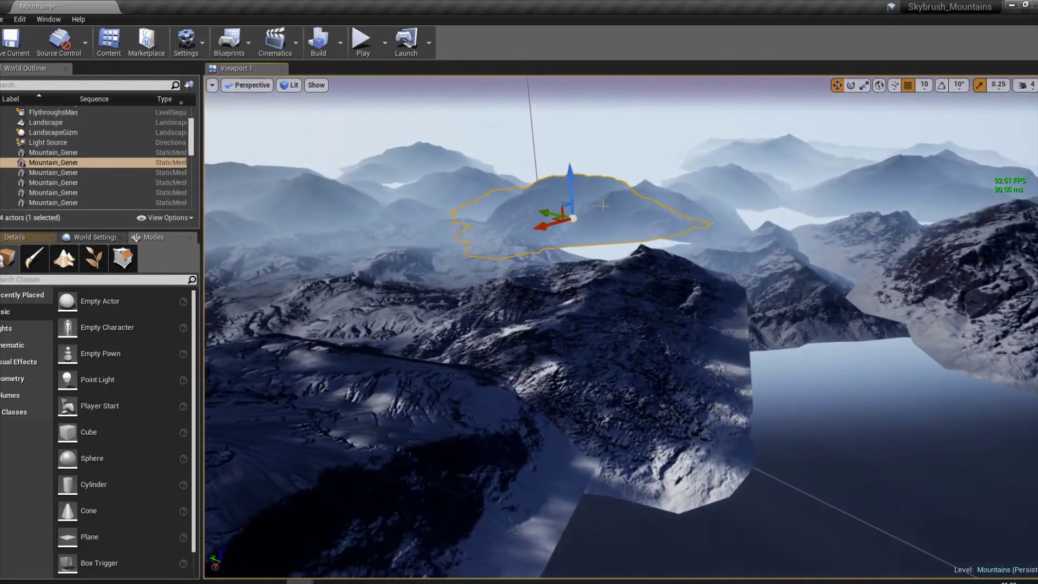
pyautogui.hotkey('ctrl', 'z')
pyautogui.moveTo(580, 257); pyautogui.dragTo(487, 244, button='right')
pyautogui.click(584, 259)
pyautogui.moveTo(584, 259)
pyautogui.mouseDown(button='right')
pyautogui.moveTo(638, 359)
pyautogui.moveTo(639, 389)
pyautogui.moveTo(640, 341)
pyautogui.mouseUp(button='right')
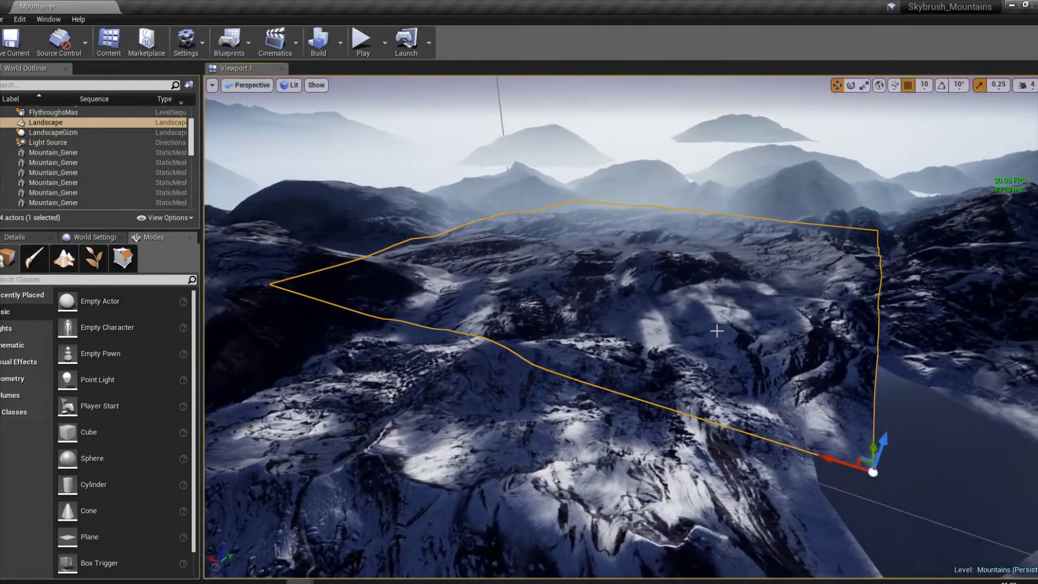
pyautogui.moveTo(639, 340); pyautogui.dragTo(675, 338, button='right')
pyautogui.press('Escape')
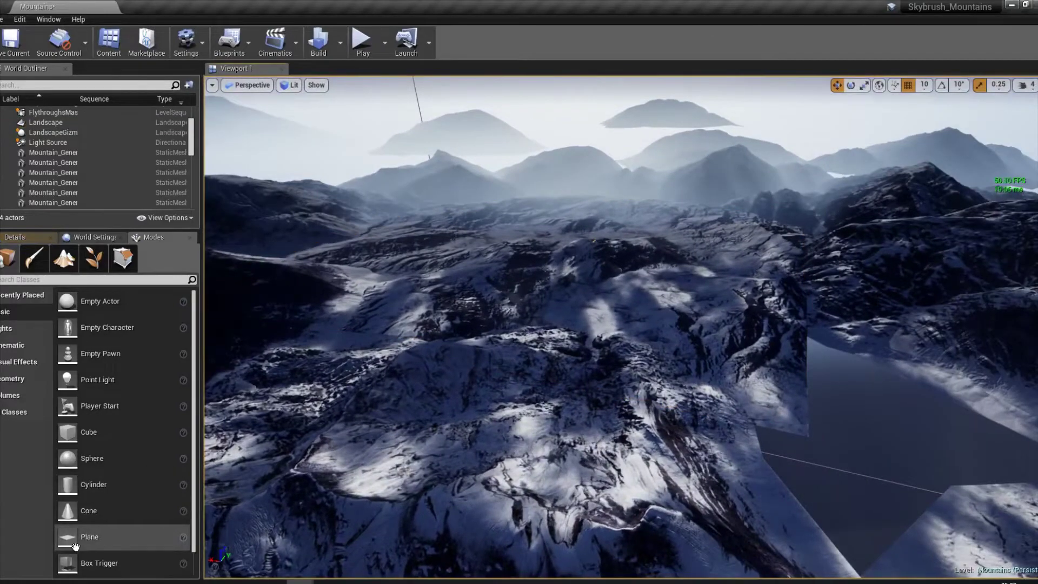